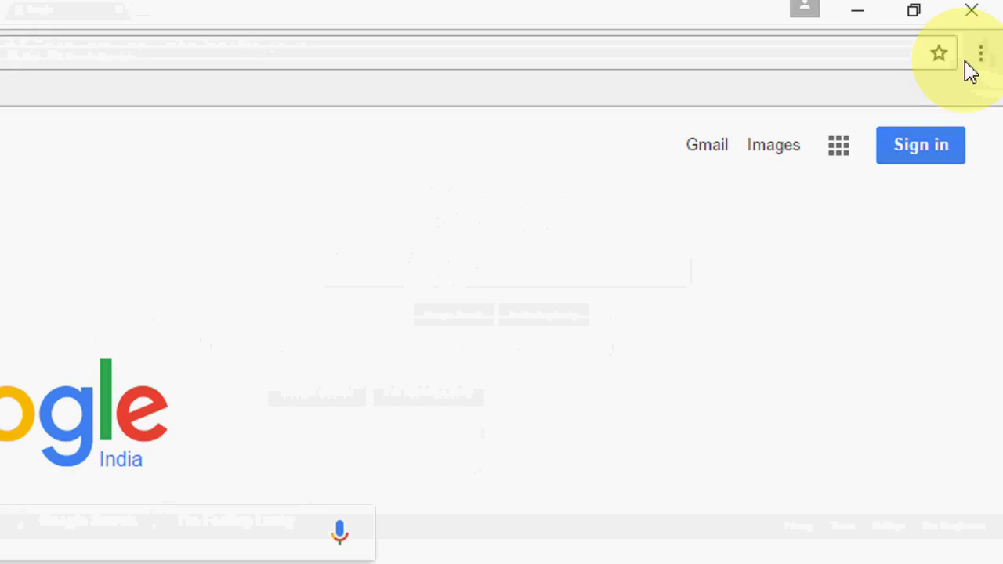
# Step: In Chrome's advanced content settings, stop every site from tracking physical location, then close Settings
pyautogui.click(978, 59)
pyautogui.click(838, 502)
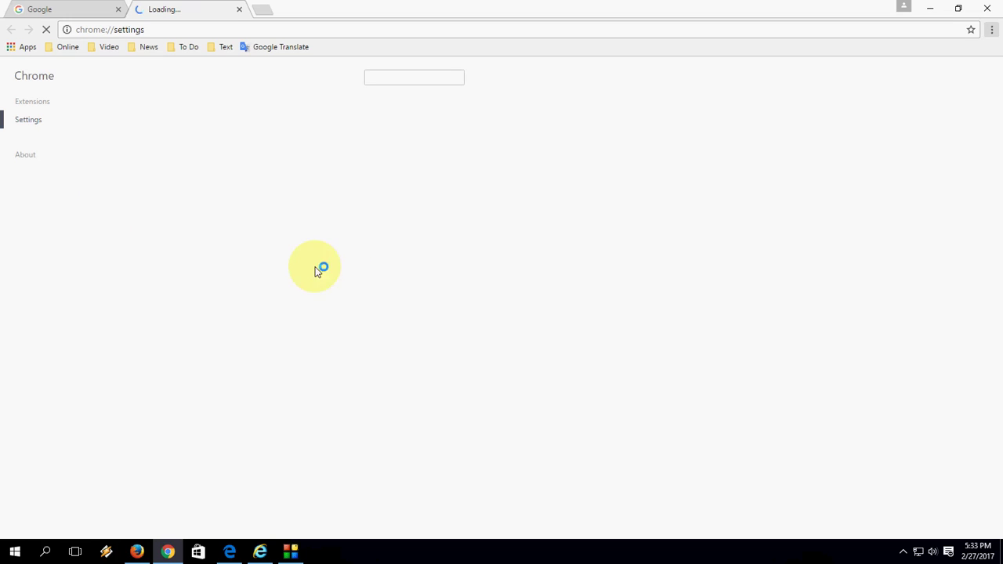
pyautogui.scroll(-1, 235, 408)
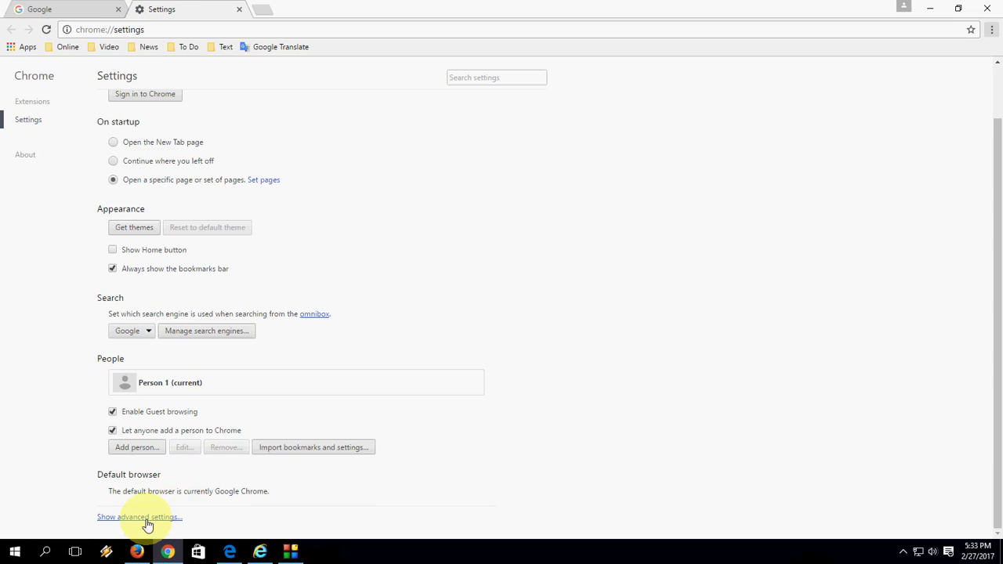
pyautogui.click(146, 516)
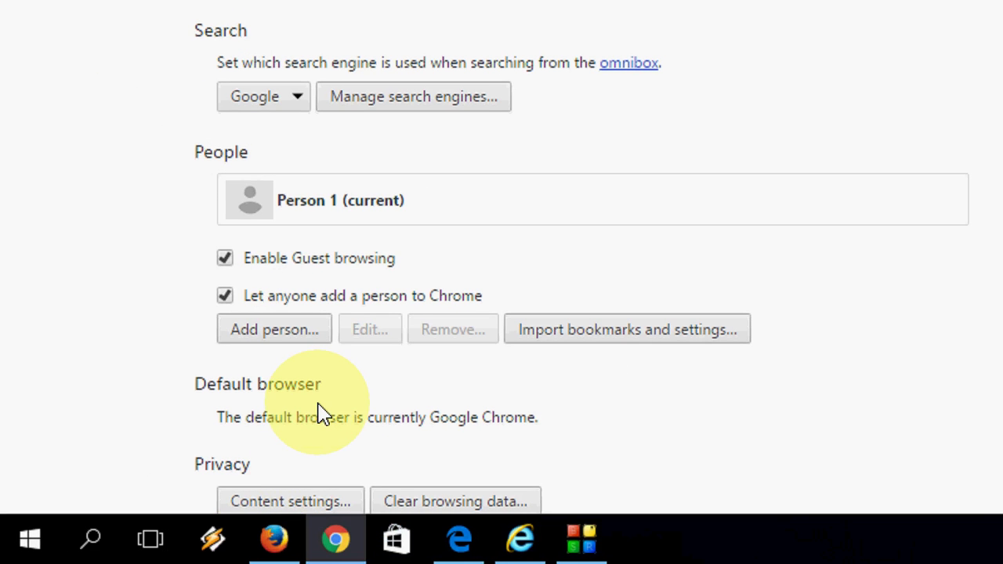
pyautogui.scroll(-2, 320, 414)
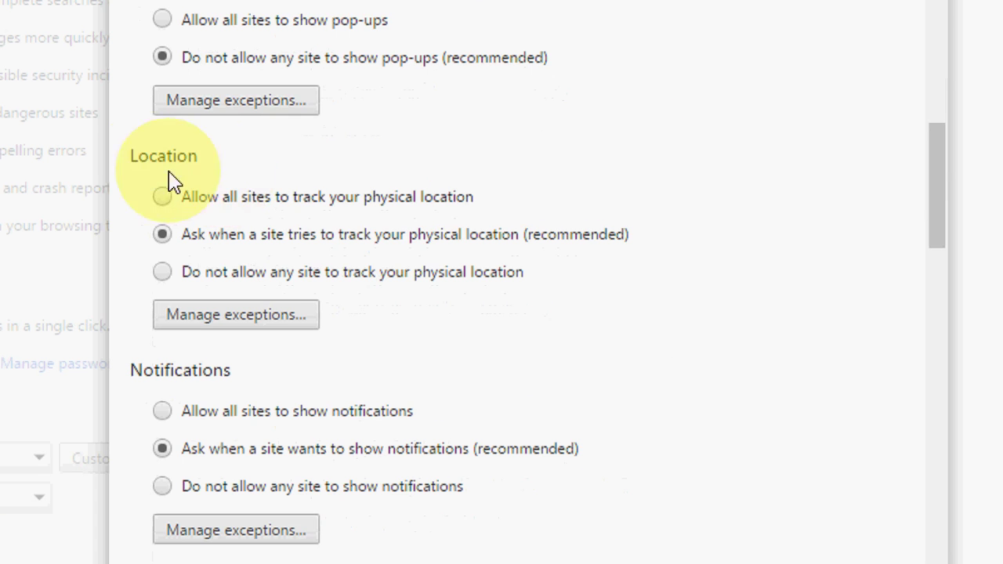
pyautogui.click(163, 274)
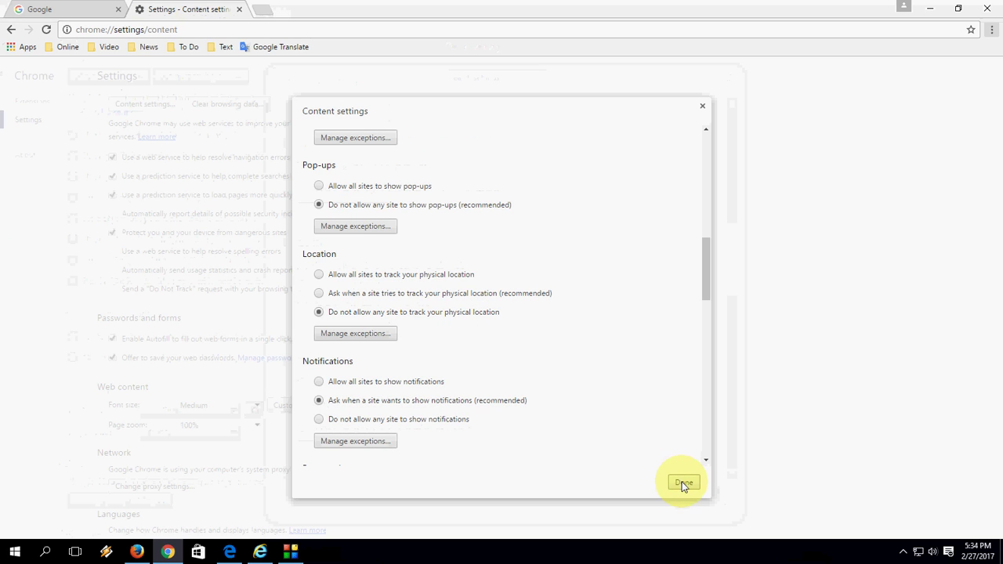
pyautogui.click(682, 483)
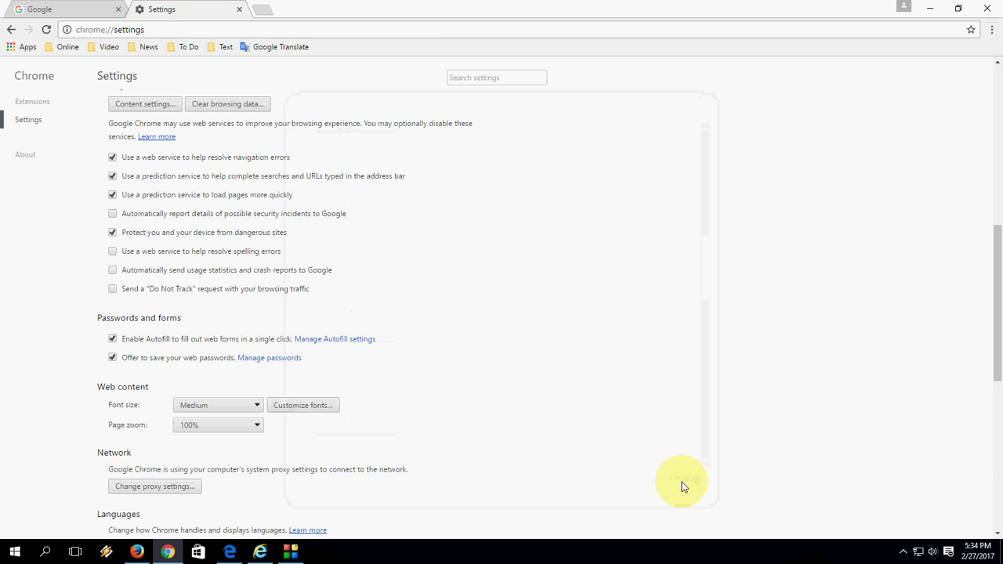
pyautogui.click(241, 10)
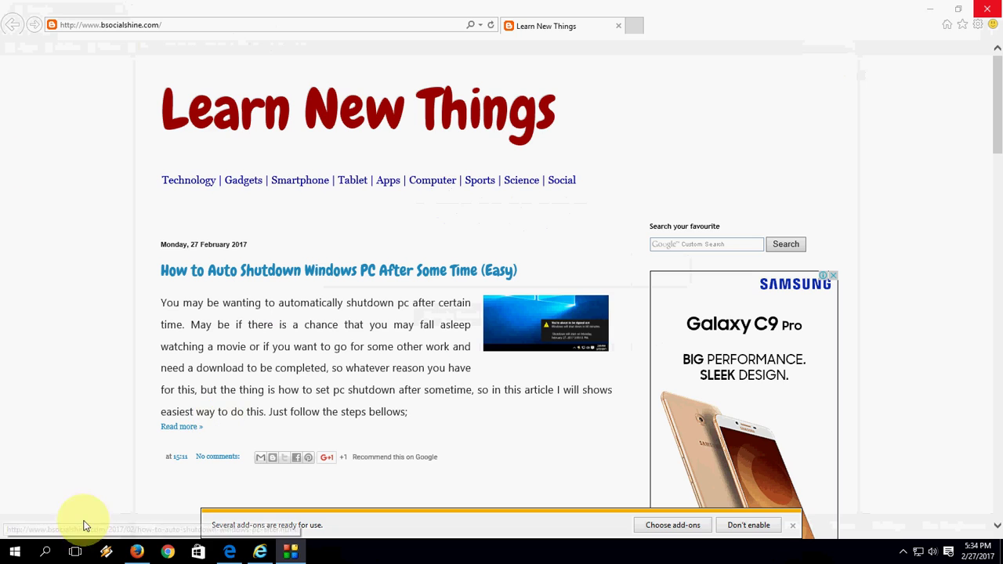
# Step: Bring Firefox forward and enter about:config in the address bar, which yields Yahoo search results
pyautogui.click(136, 551)
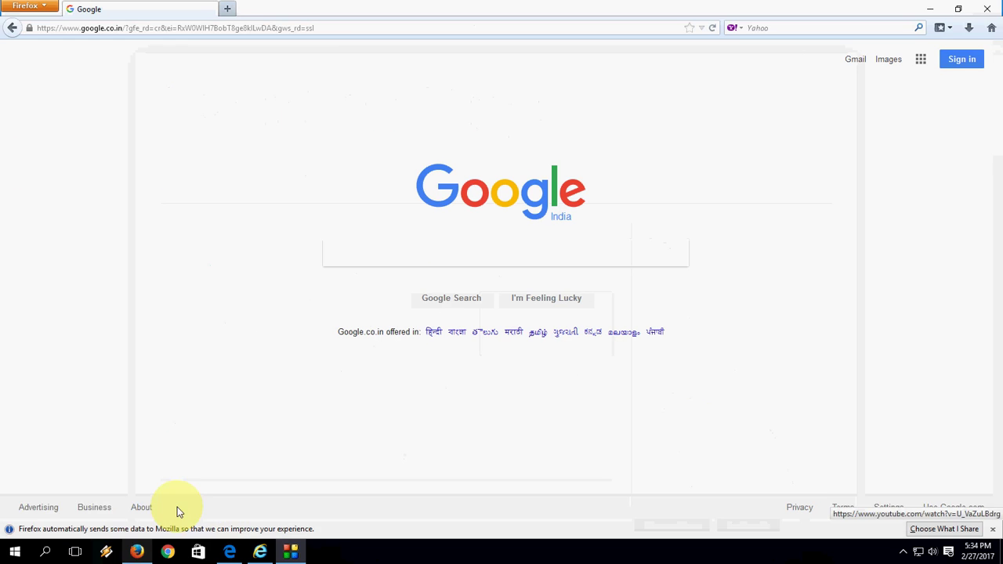
pyautogui.click(329, 27)
pyautogui.click(328, 28)
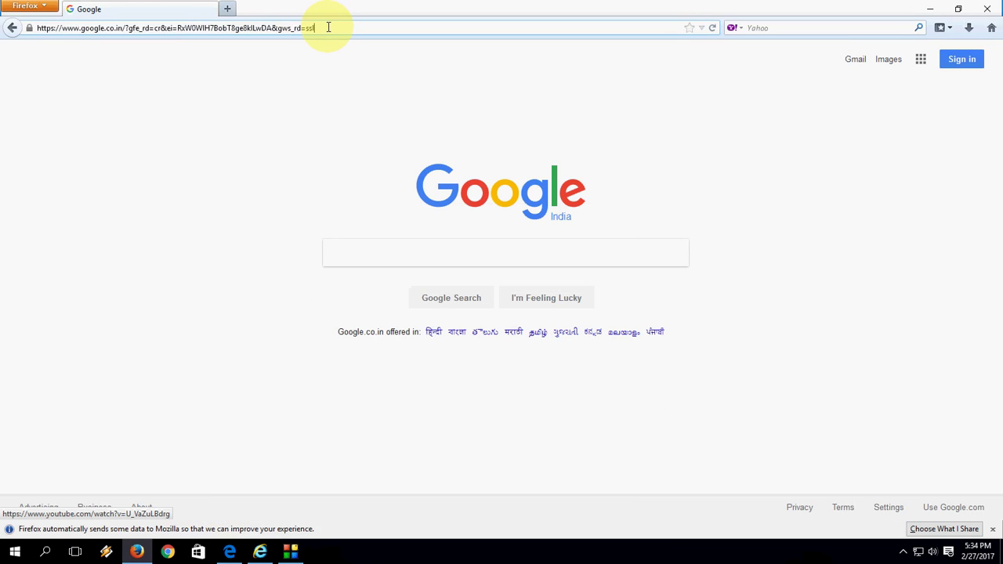
pyautogui.tripleClick(328, 27)
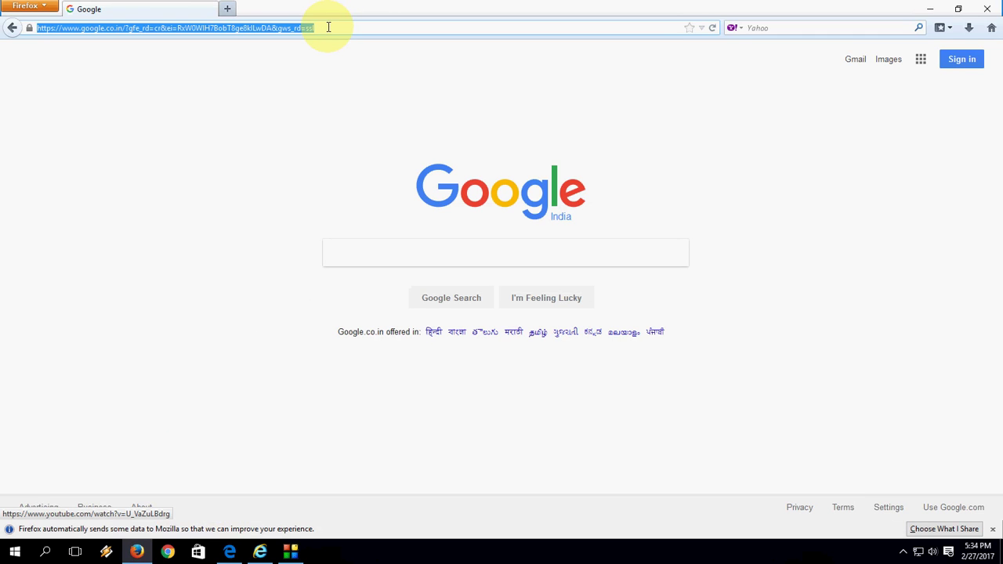
pyautogui.click(328, 27)
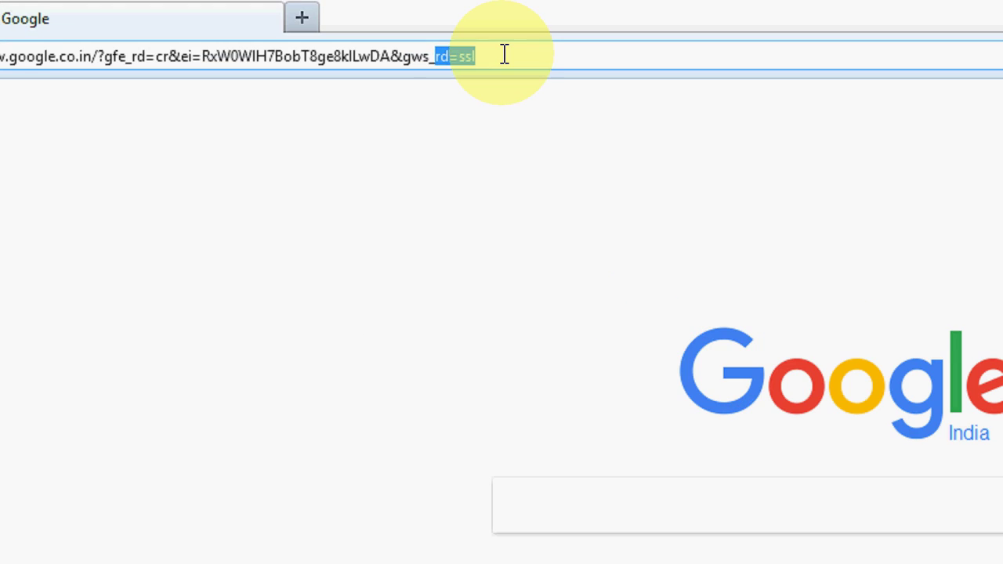
pyautogui.hotkey('ctrl', 'shift', 'Left')
pyautogui.hotkey('ctrl', 'shift', 'Left')
pyautogui.hotkey('ctrl', 'shift', 'Left')
pyautogui.hotkey('ctrl', 'shift', 'Left')
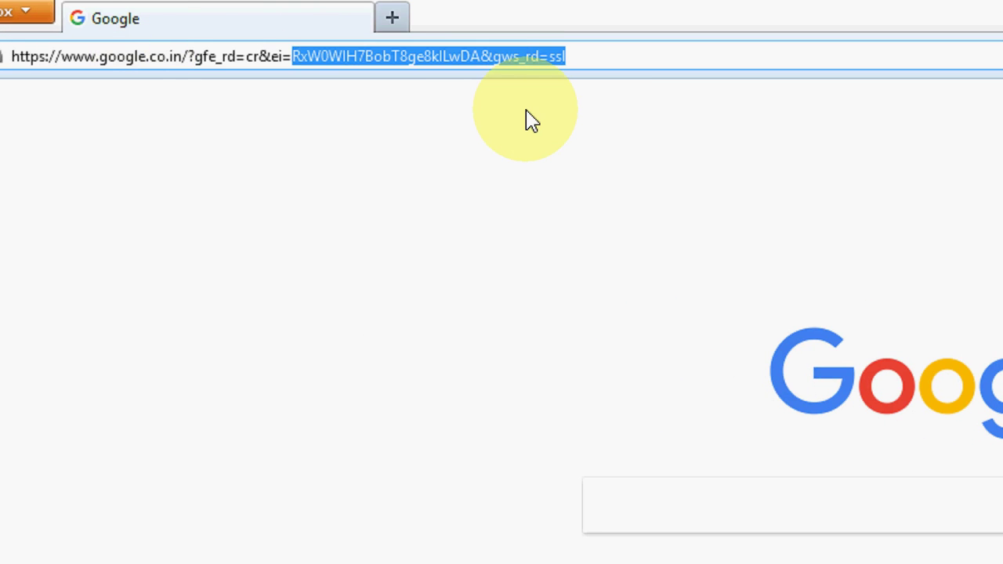
pyautogui.hotkey('ctrl', 'shift', 'Left')
pyautogui.hotkey('ctrl', 'shift', 'Left')
pyautogui.hotkey('ctrl', 'shift', 'Left')
pyautogui.hotkey('ctrl', 'shift', 'Left')
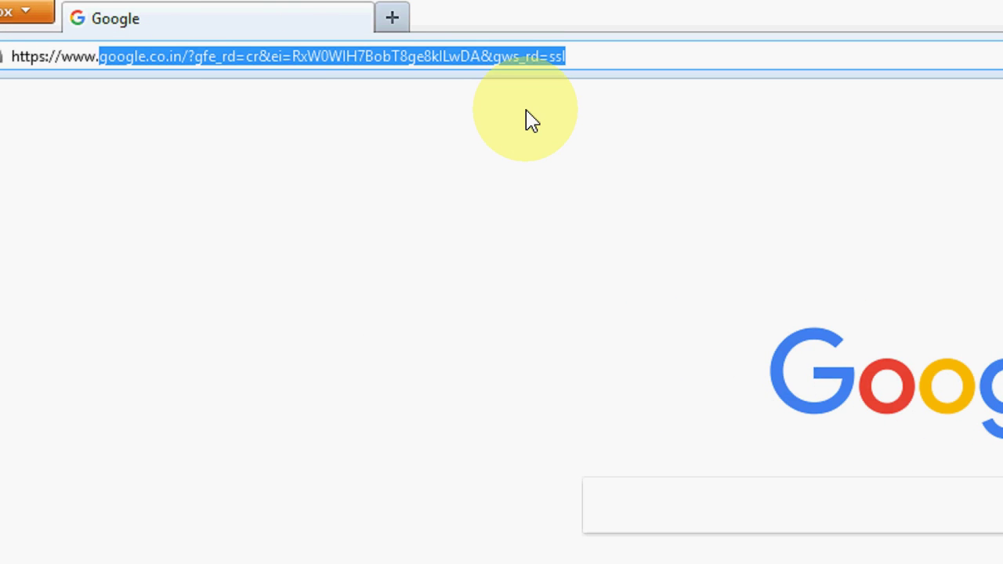
pyautogui.hotkey('shift', 'Left')
pyautogui.hotkey('shift', 'Left')
pyautogui.hotkey('shift', 'Left')
pyautogui.write('about:')
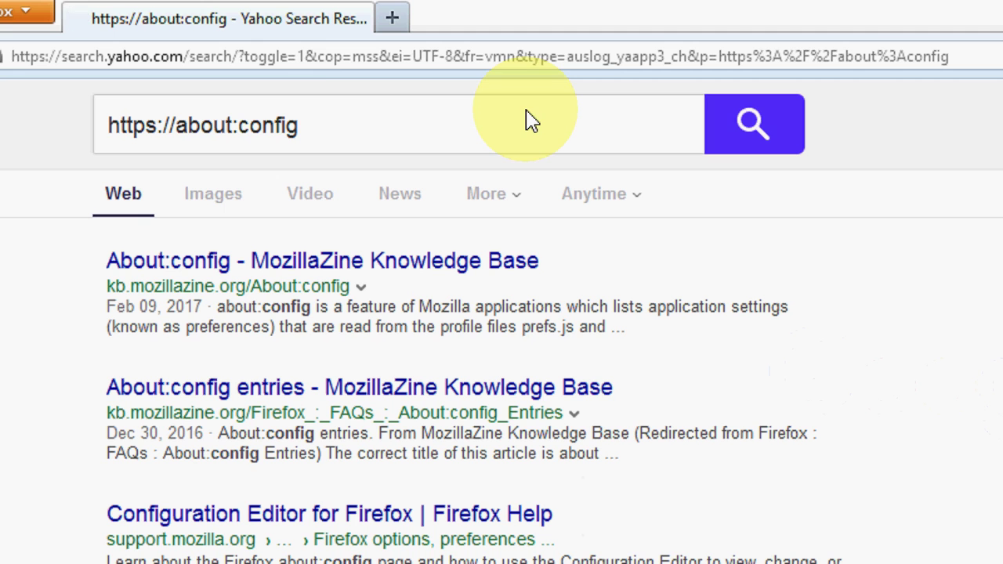
# Step: Replace the search results address with about:config and load it
pyautogui.click(284, 64)
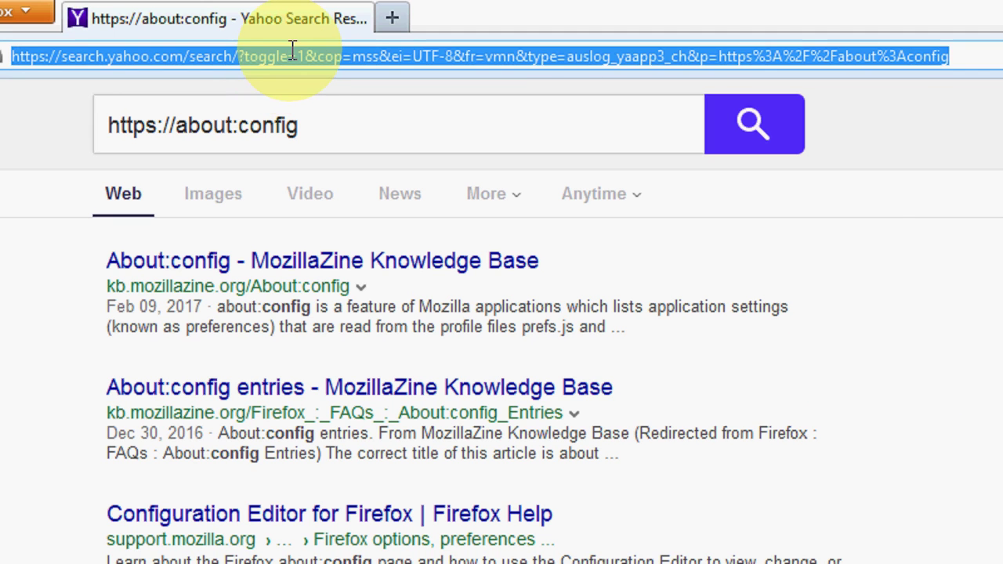
pyautogui.write('about')
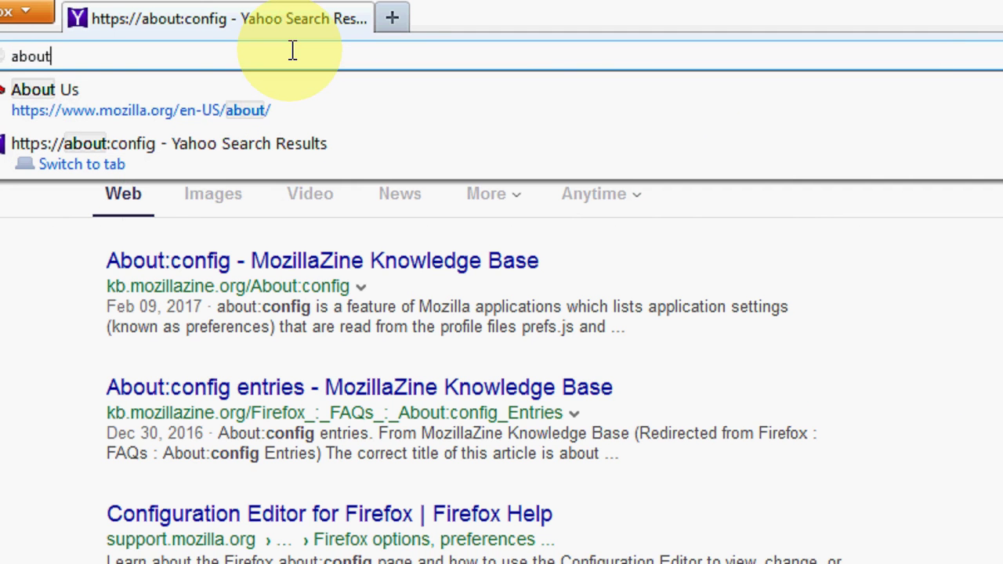
pyautogui.write(':config')
pyautogui.press('Return')
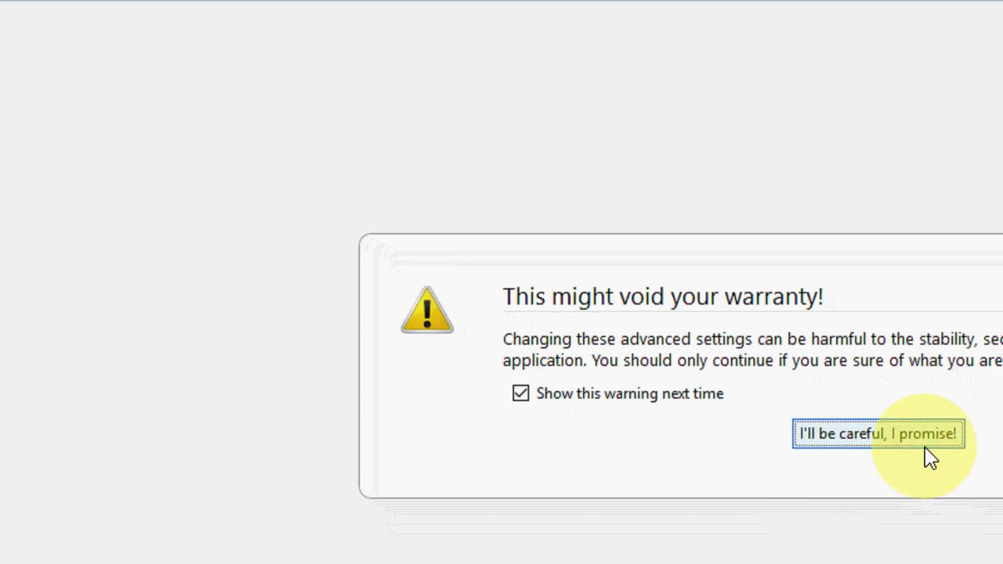
# Step: Accept the about:config warning and filter the preferences for geo.enabled
pyautogui.click(842, 441)
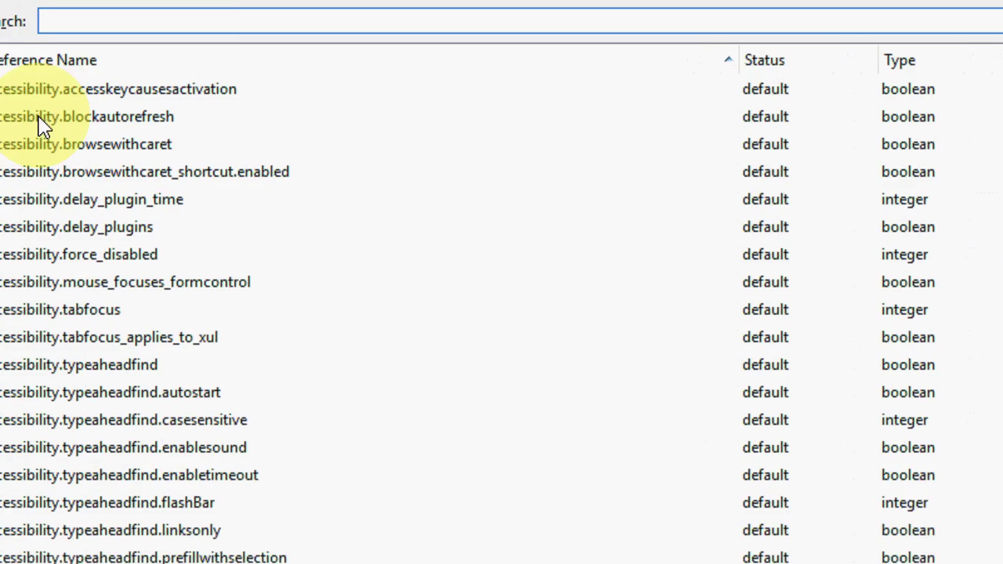
pyautogui.click(114, 21)
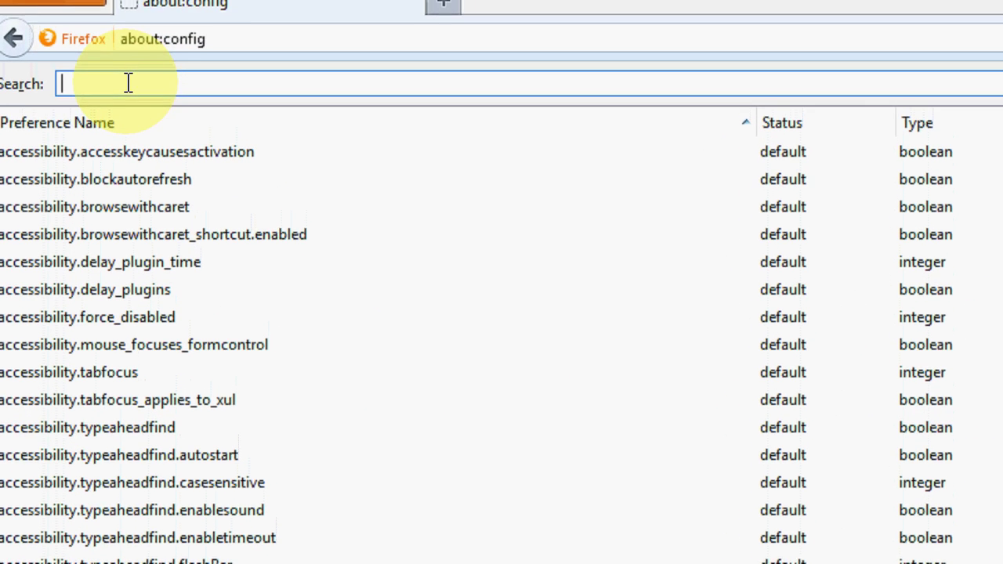
pyautogui.write('geo.')
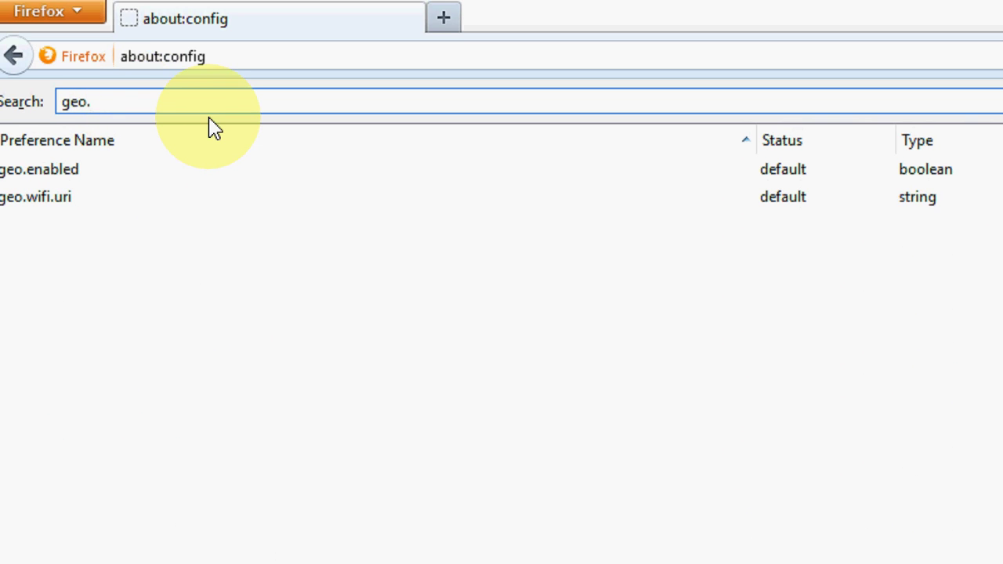
pyautogui.write('enabled')
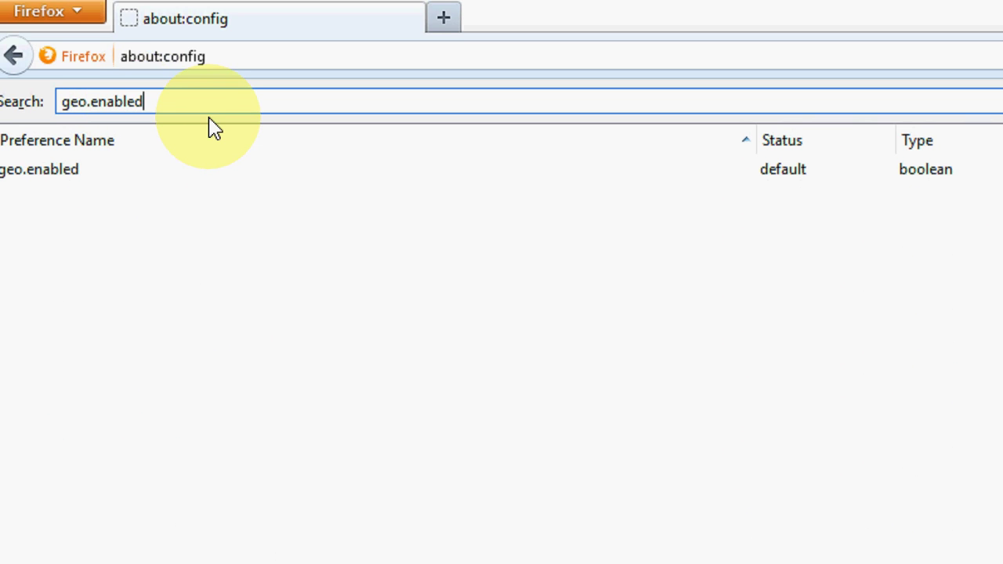
# Step: Toggle geo.enabled from true to false, then toggle it once more
pyautogui.click(74, 168)
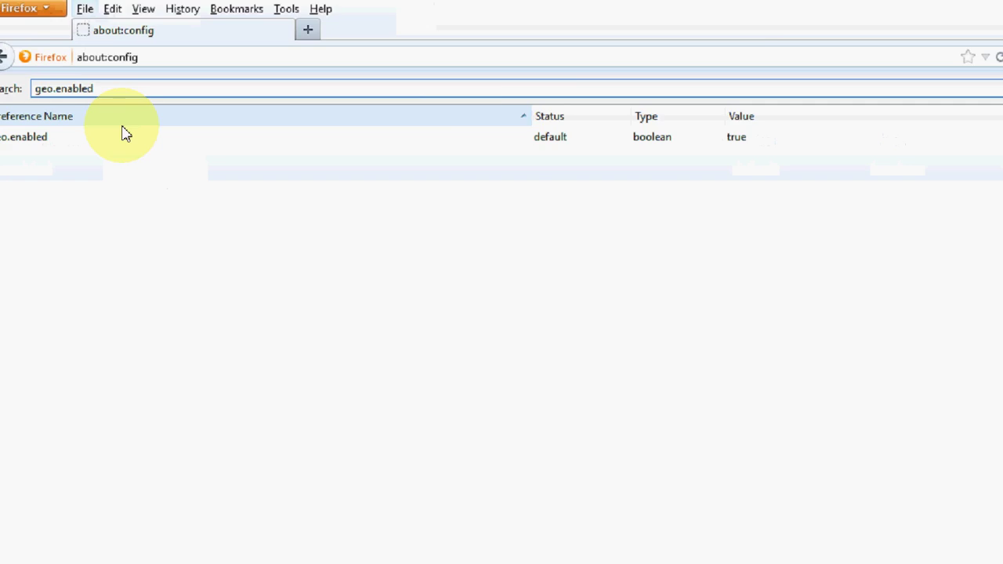
pyautogui.click(22, 99)
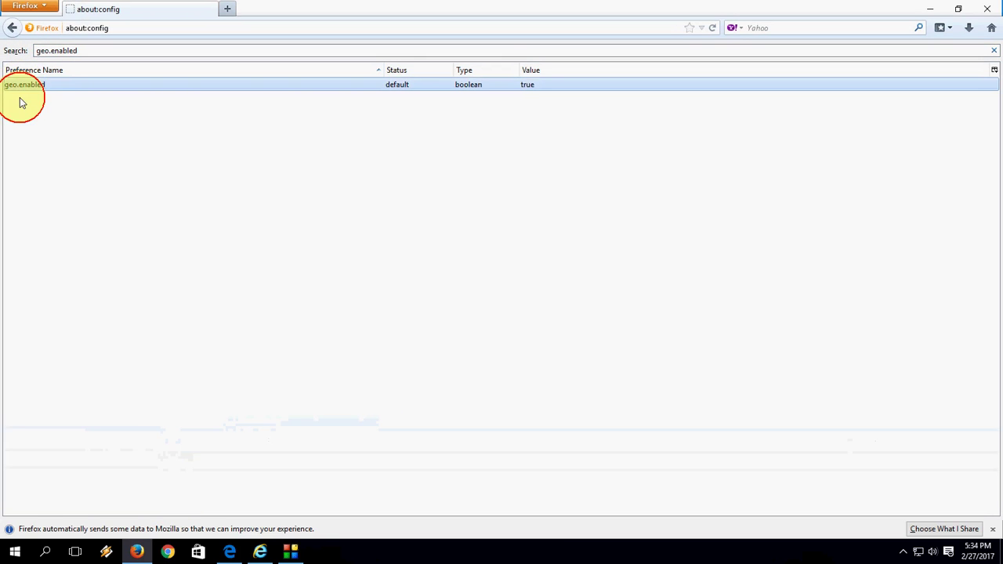
pyautogui.doubleClick(22, 100)
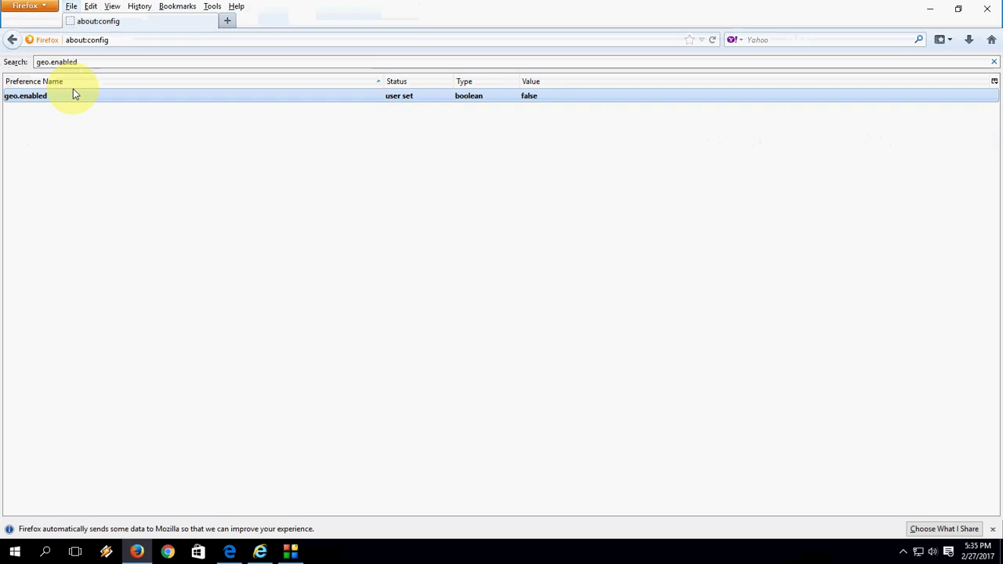
pyautogui.doubleClick(72, 98)
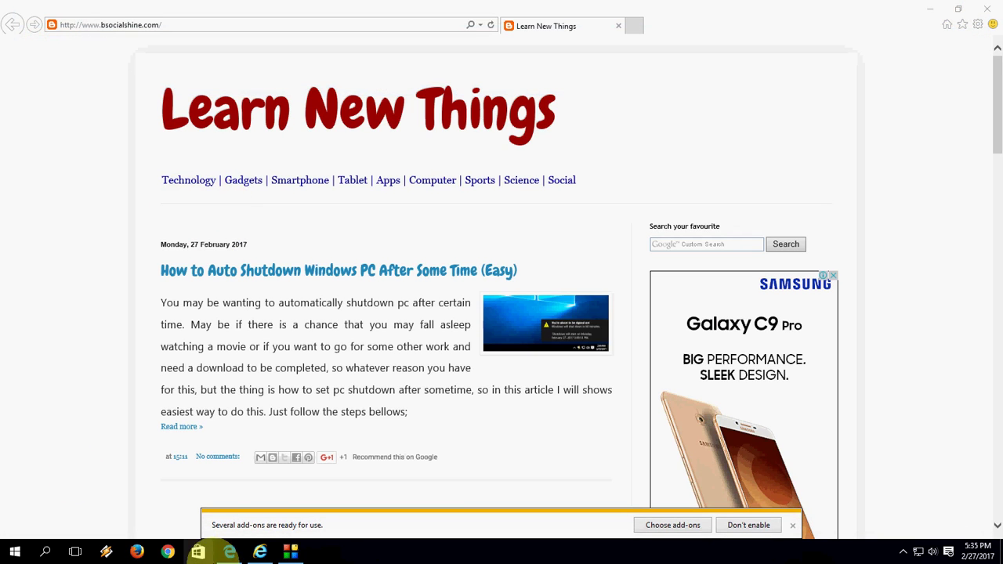
# Step: Bring up Microsoft Edge's start page from the taskbar, then minimize it
pyautogui.click(235, 557)
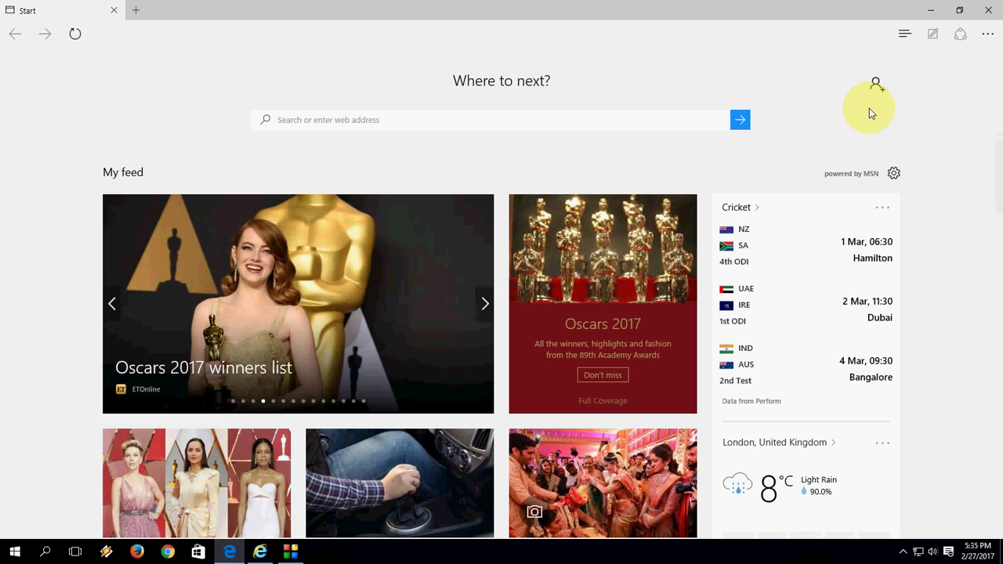
pyautogui.click(933, 16)
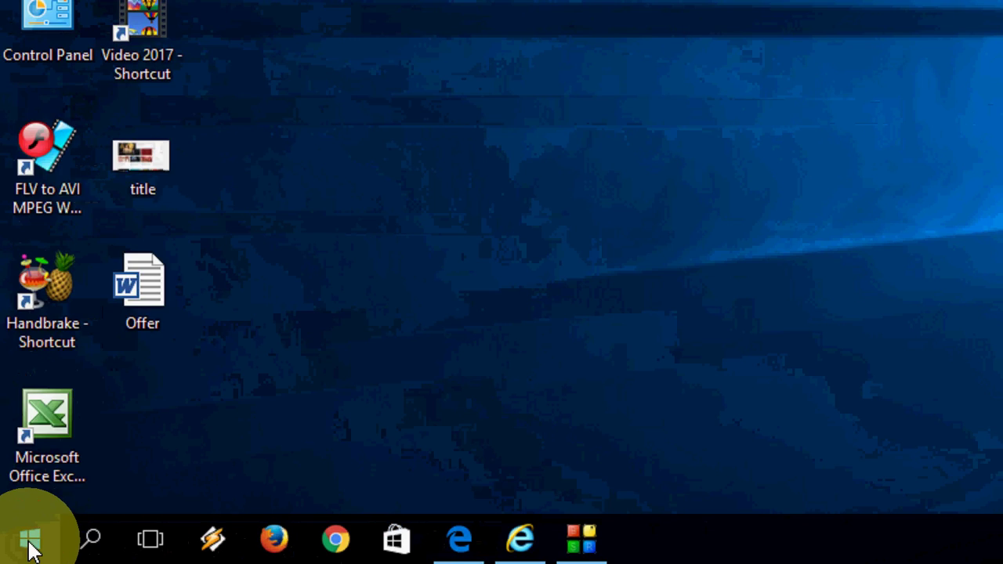
# Step: In Windows Settings under Privacy > Location, switch Microsoft Edge's location access Off
pyautogui.click(14, 553)
pyautogui.click(76, 397)
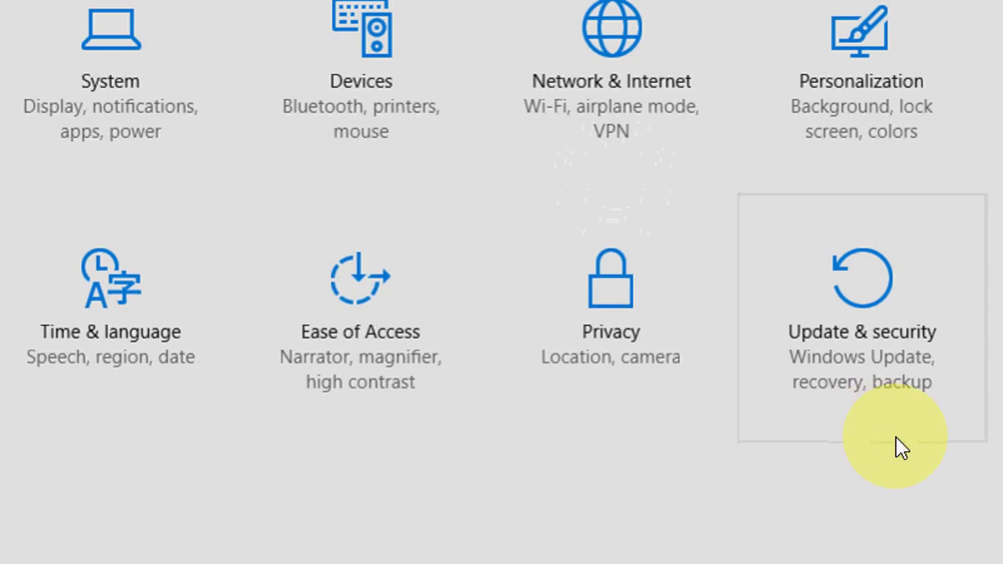
pyautogui.click(653, 340)
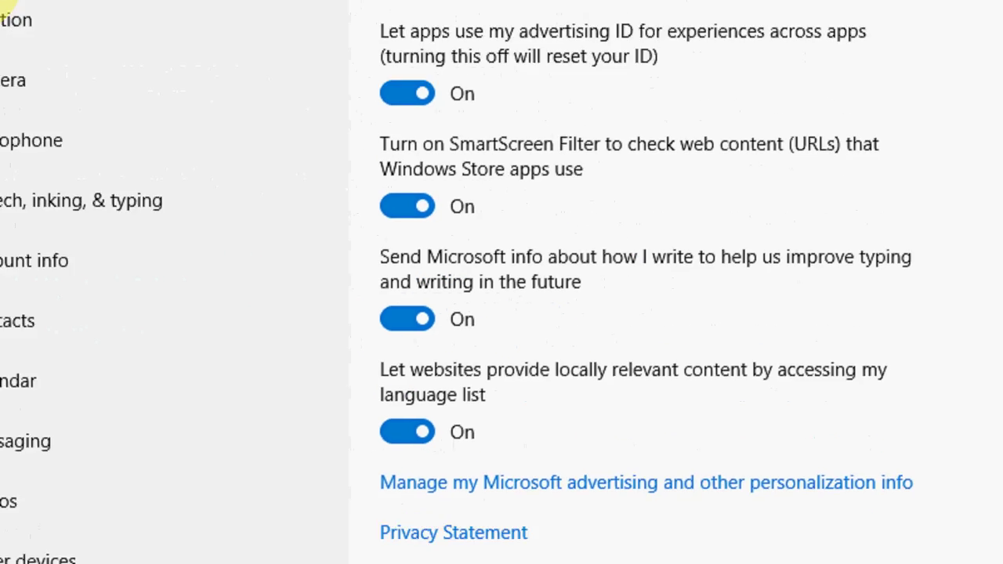
pyautogui.click(38, 100)
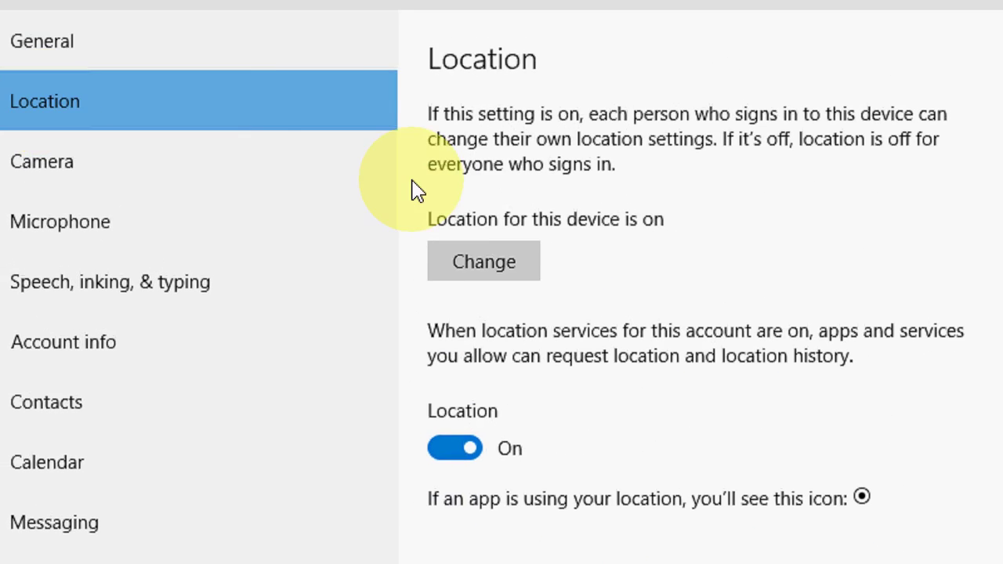
pyautogui.scroll(-6, 409, 190)
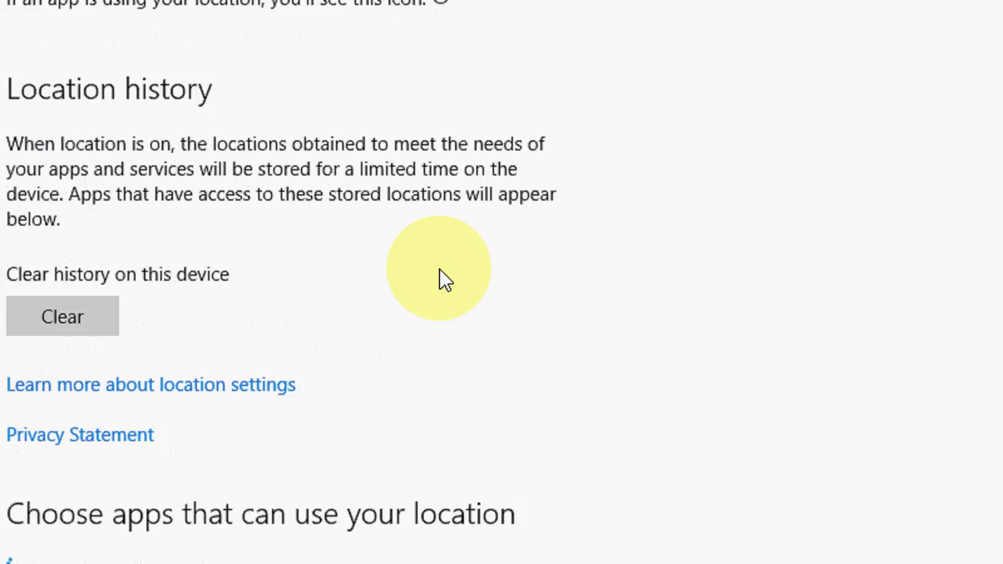
pyautogui.scroll(-6, 441, 271)
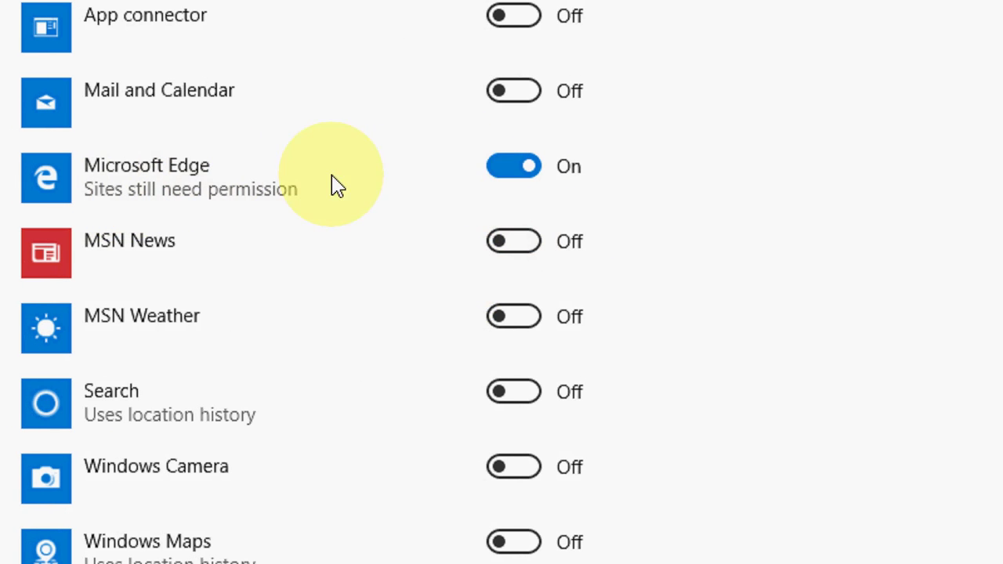
pyautogui.click(506, 182)
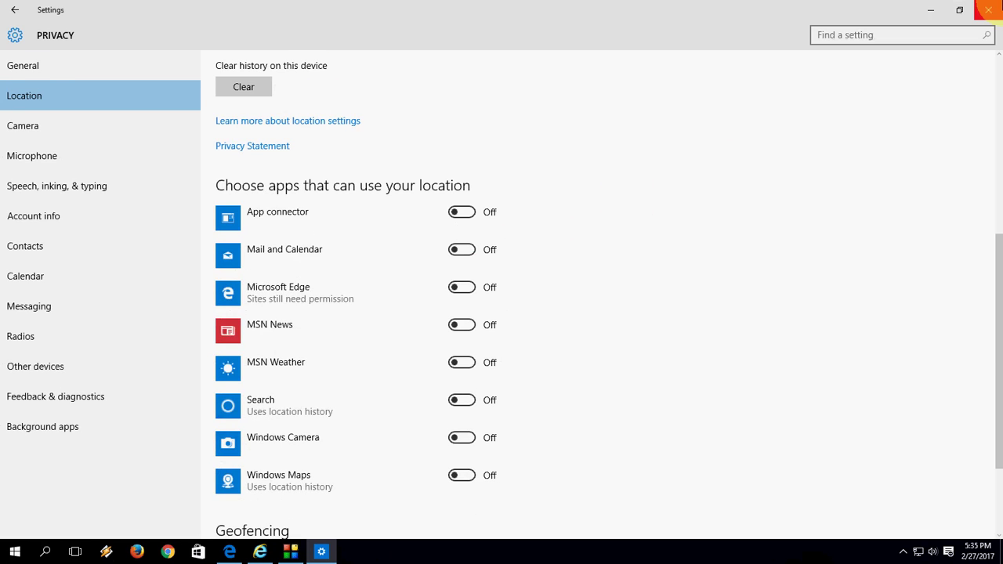
# Step: Close Windows Settings and refresh the desktop
pyautogui.click(988, 10)
pyautogui.rightClick(397, 103)
pyautogui.click(426, 139)
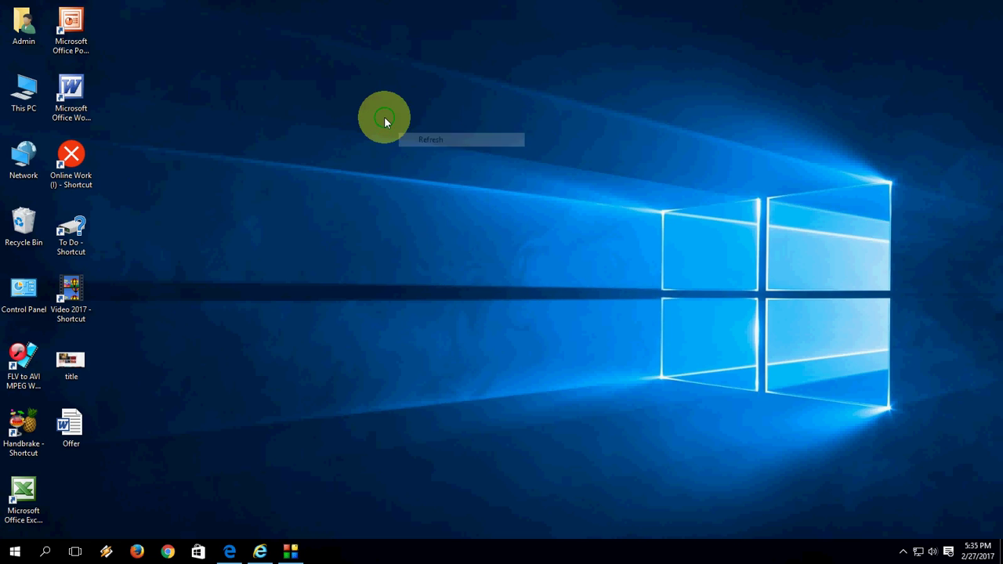
# Step: In Internet Explorer's Internet options Privacy tab, never allow websites to request physical location
pyautogui.click(256, 552)
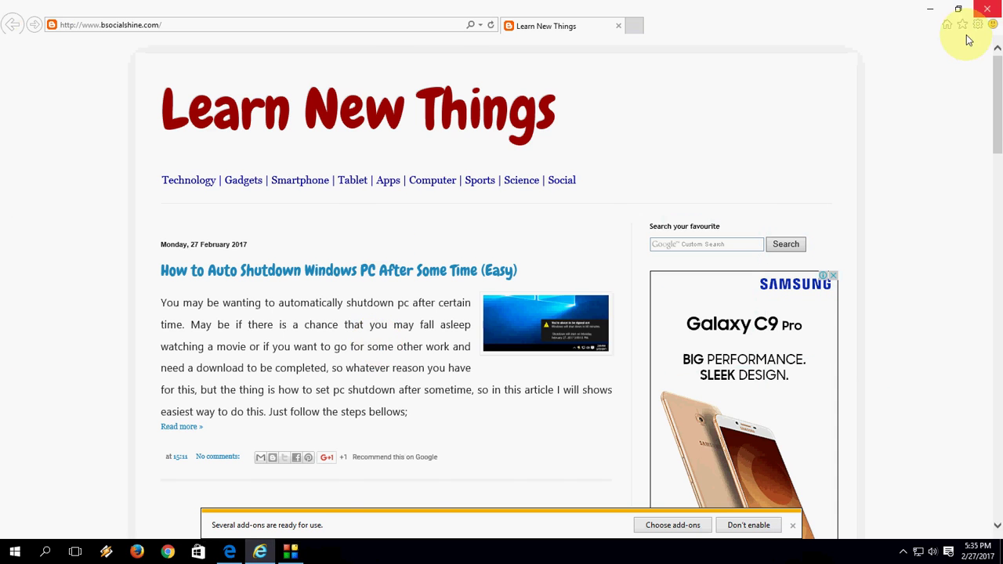
pyautogui.click(977, 24)
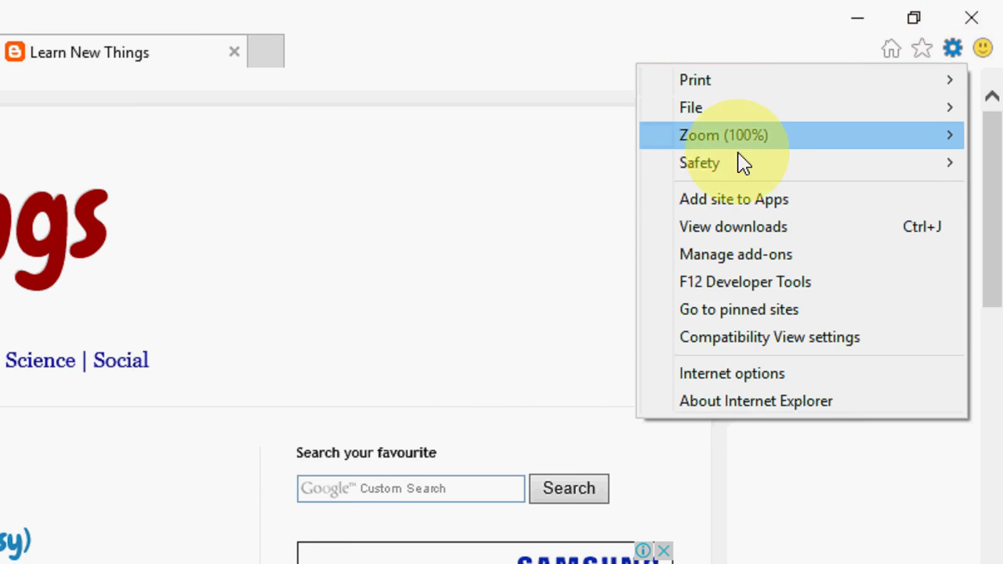
pyautogui.click(728, 374)
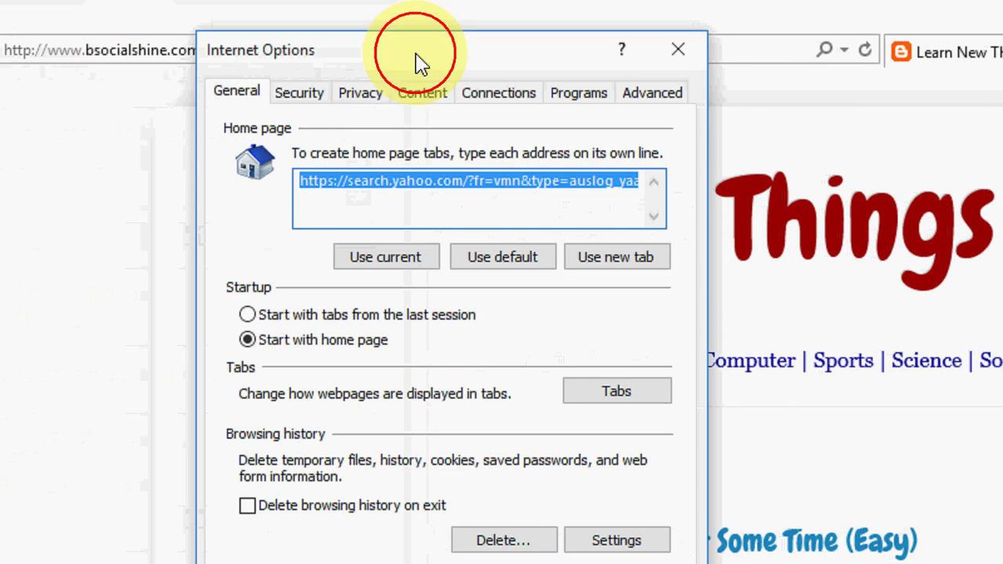
pyautogui.click(369, 93)
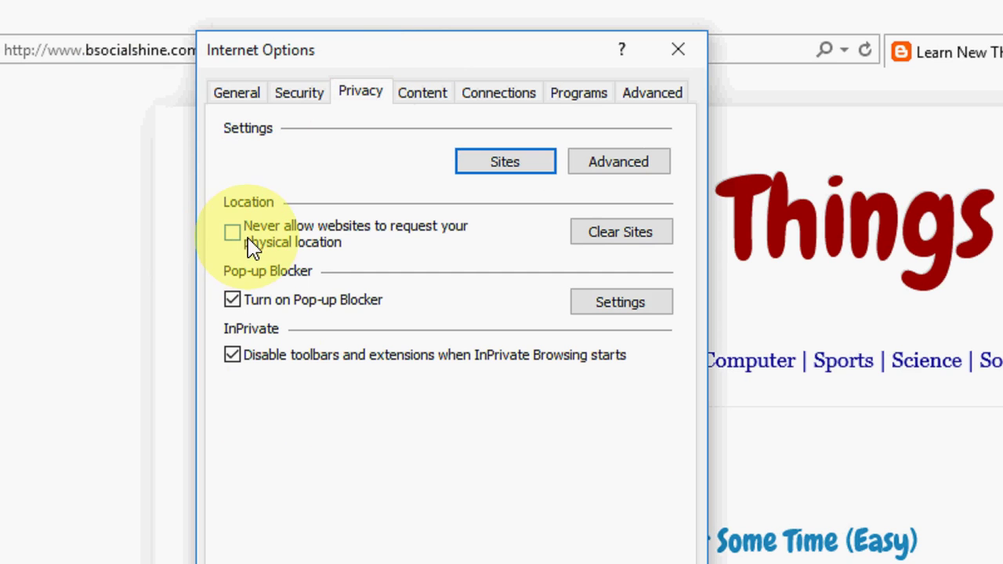
pyautogui.click(308, 247)
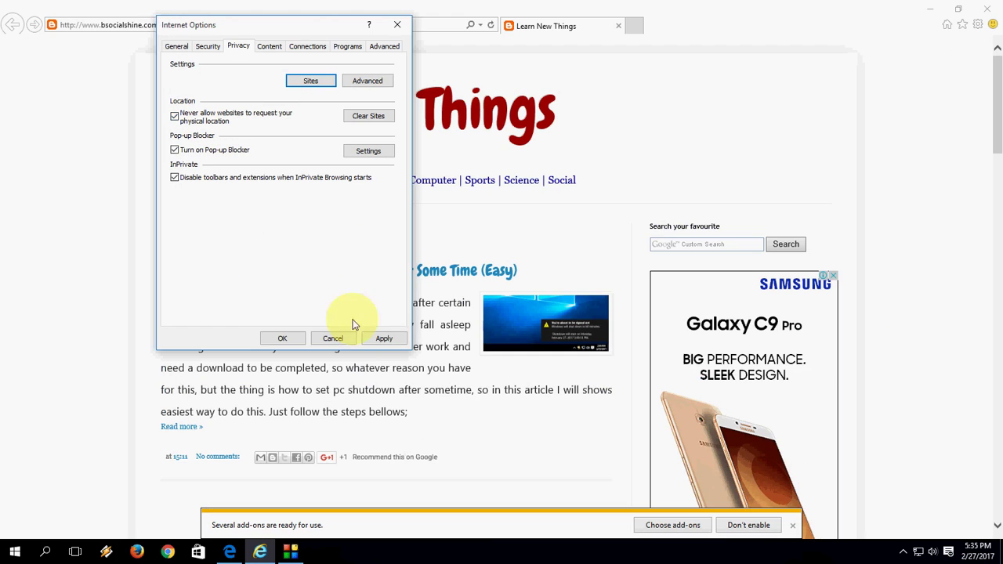
pyautogui.click(376, 343)
pyautogui.click(336, 344)
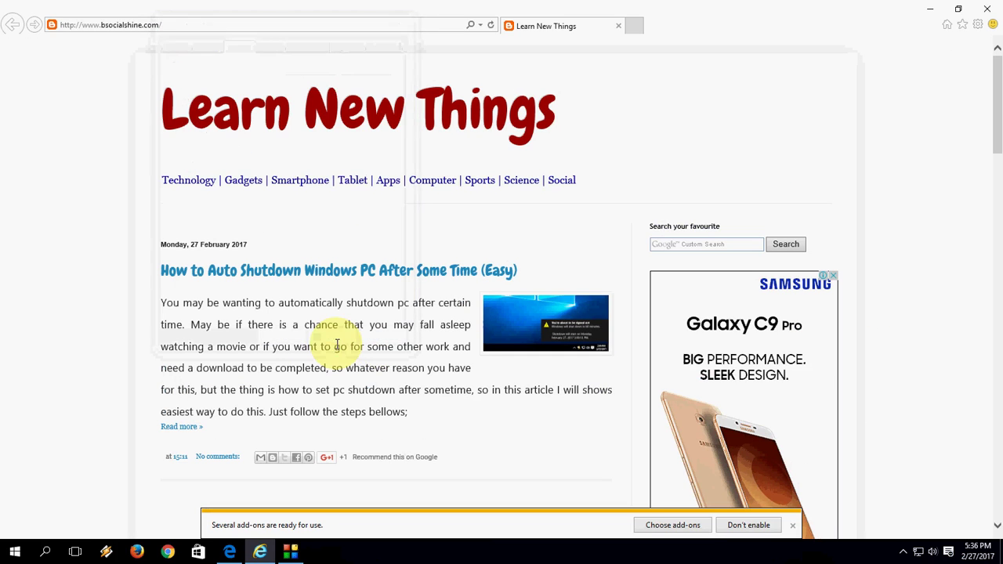
# Step: Close Internet Explorer and refresh the desktop from its right-click menu
pyautogui.click(991, 6)
pyautogui.rightClick(399, 127)
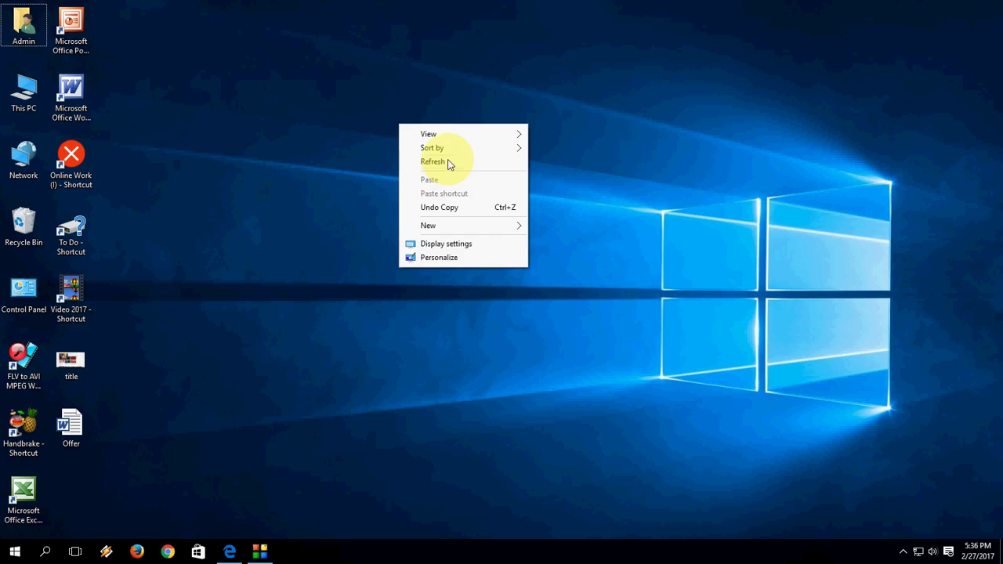
pyautogui.click(443, 161)
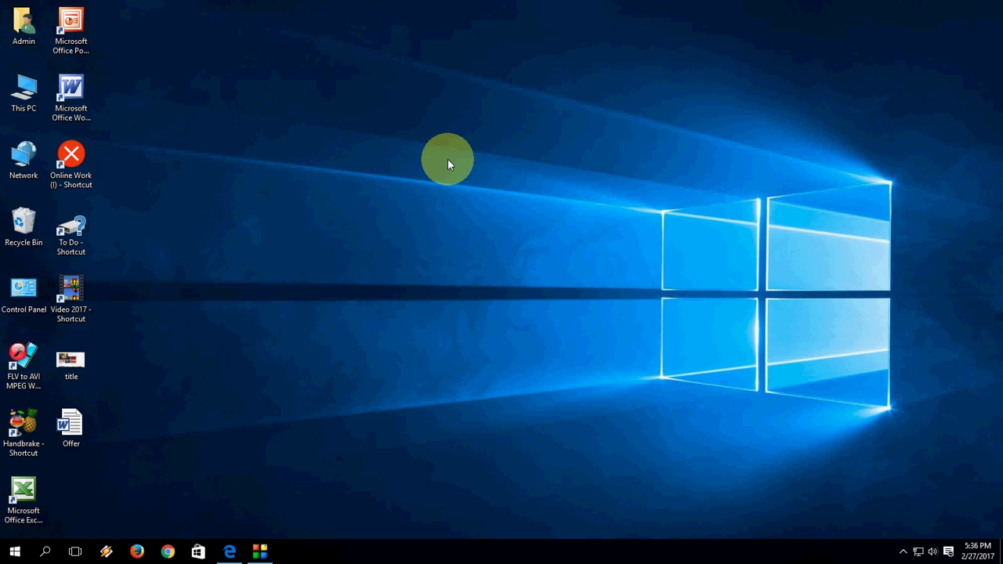